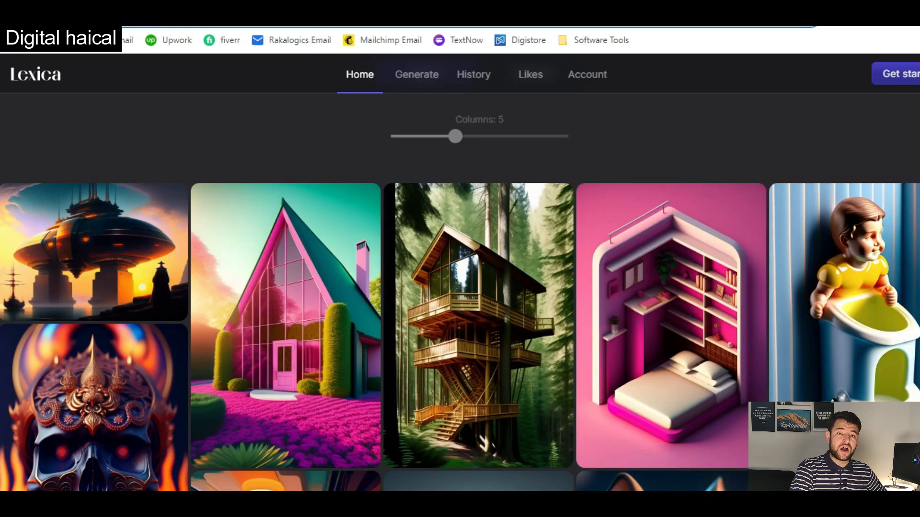
Browse the AI-generated image gallery on the Lexica home page.
scroll(315, 380, "down", 5)
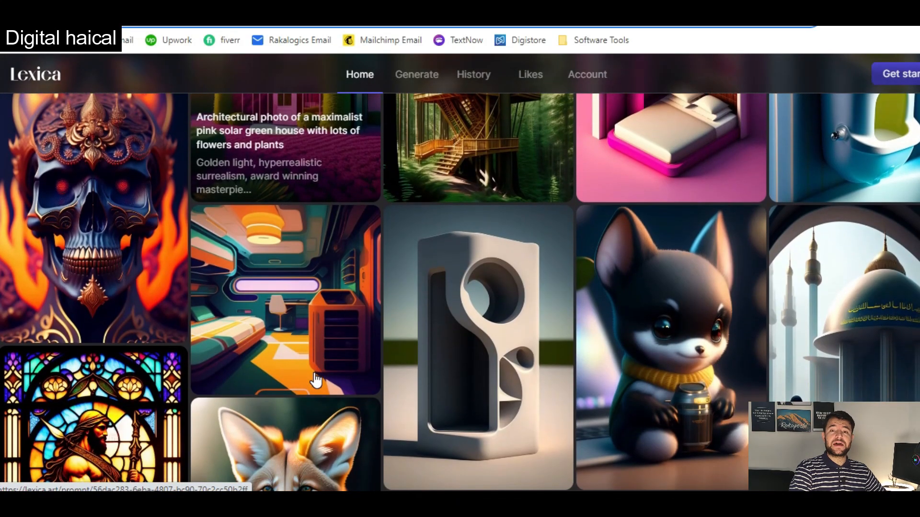
scroll(315, 380, "down", 2)
scroll(315, 380, "down", 2)
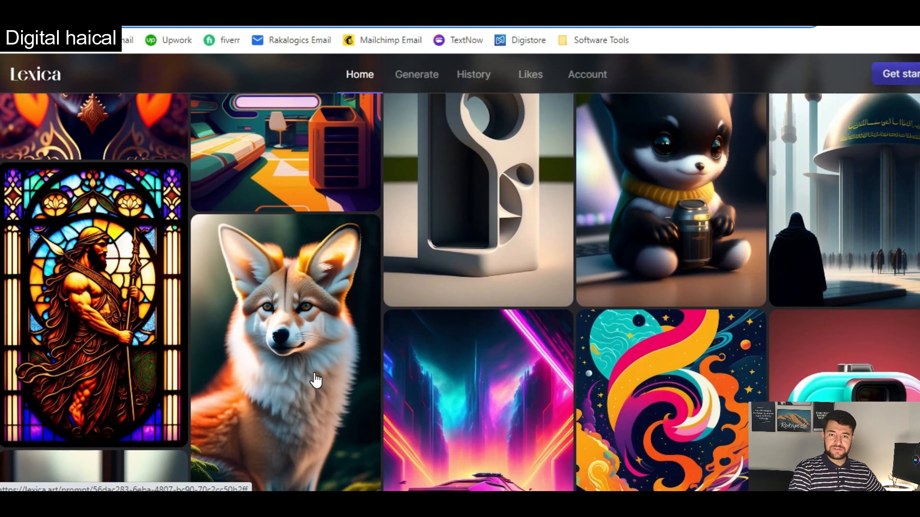
scroll(315, 380, "up", 10)
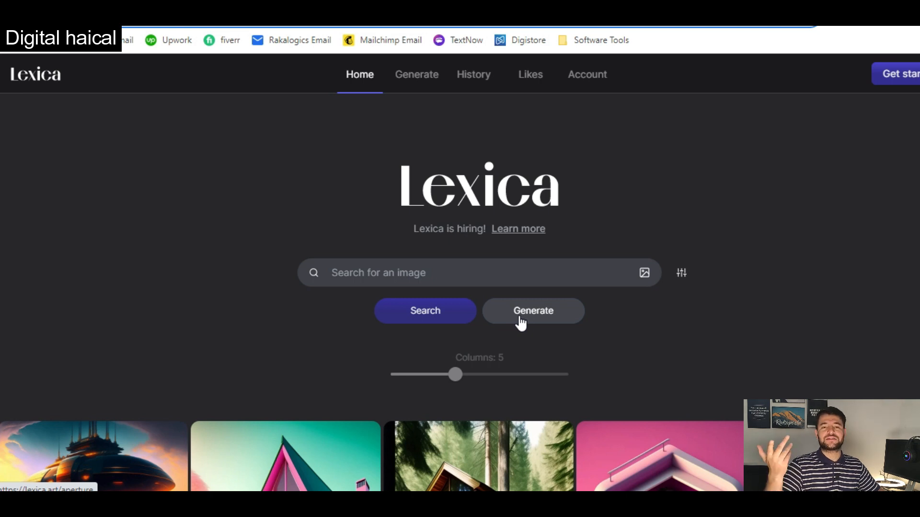
scroll(542, 426, "down", 6)
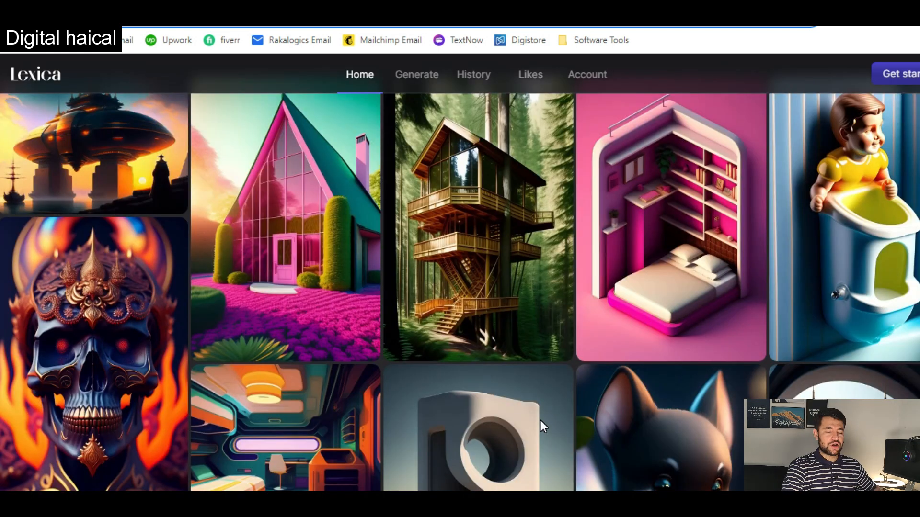
scroll(540, 422, "up", 6)
Search the Lexica image library for "school boy" and look over the matching images.
left_click(420, 273)
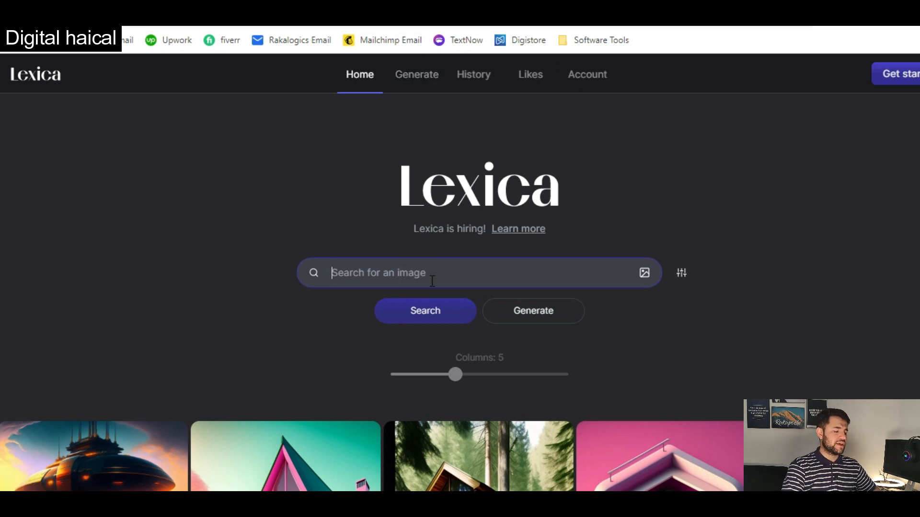
type("school")
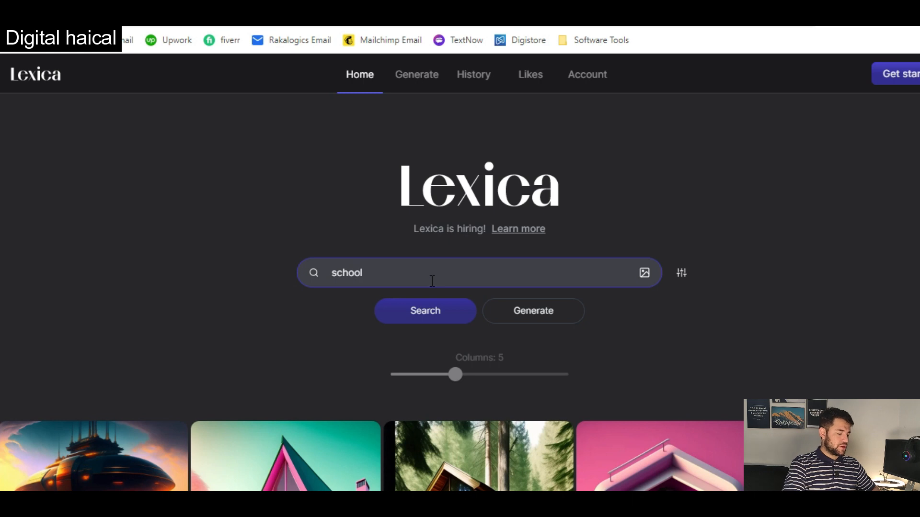
type(" boy")
key("Return")
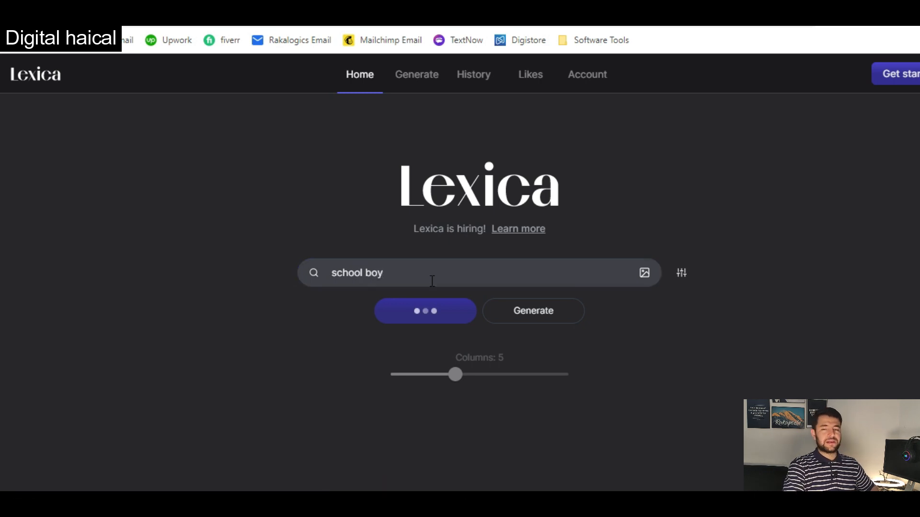
scroll(404, 371, "down", 5)
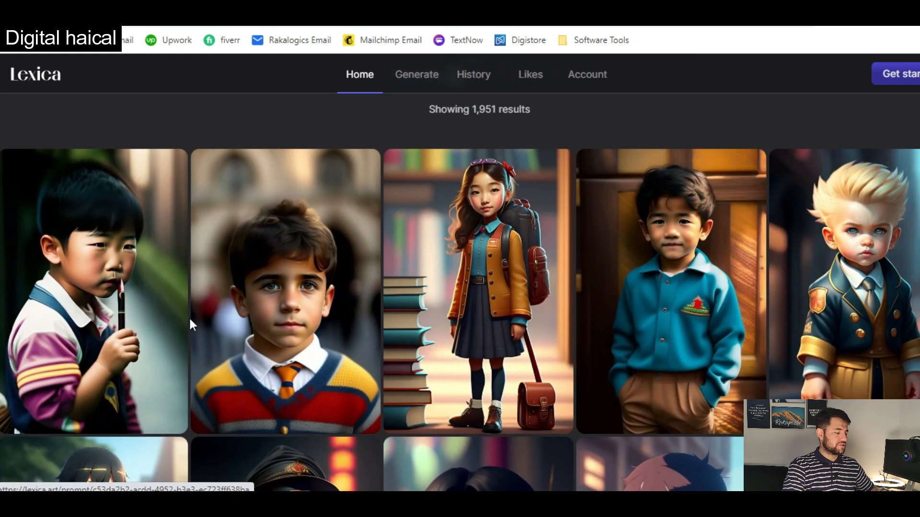
Review the prompt, generation settings and variations of the image of the blond boy in uniform, and close its details.
left_click(878, 297)
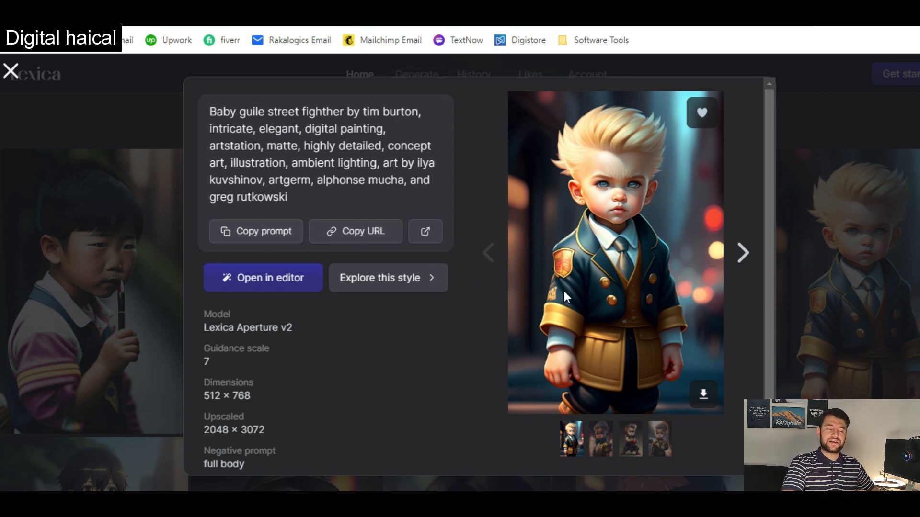
left_click(257, 237)
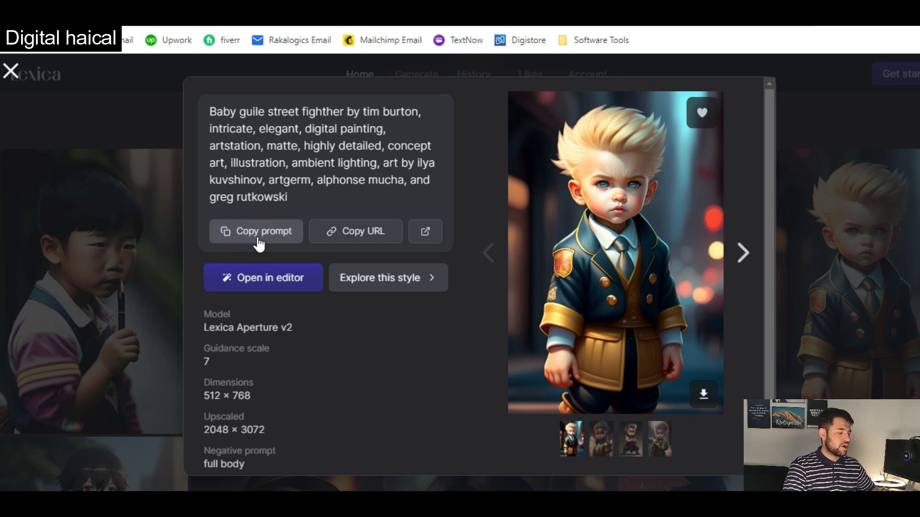
scroll(654, 405, "down", 1)
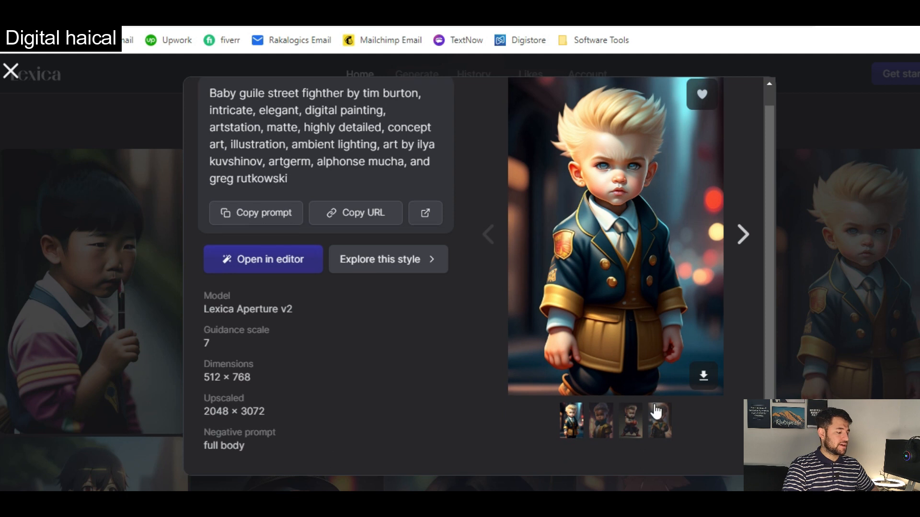
key("Escape")
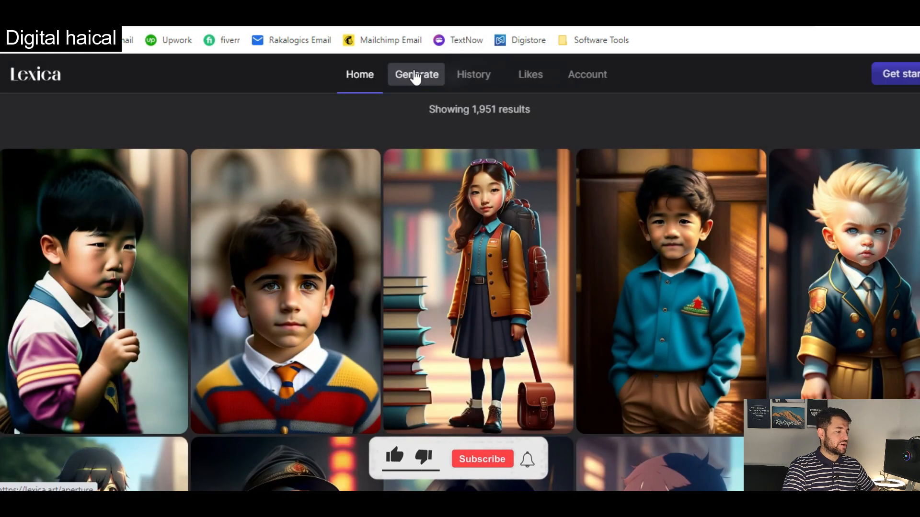
left_click(416, 76)
left_click(250, 165)
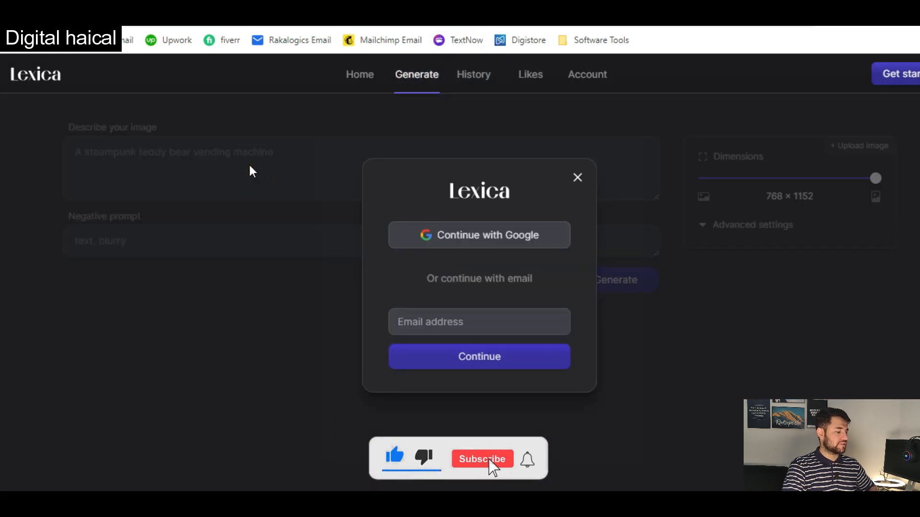
left_click(577, 178)
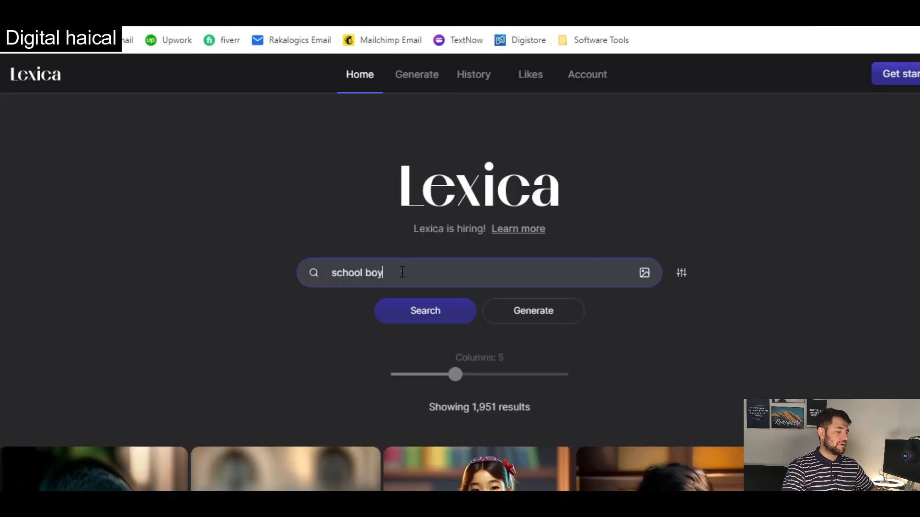
Replace the image search term with "elder person" and run the search.
left_click_drag(402, 271, 318, 281)
type("eld")
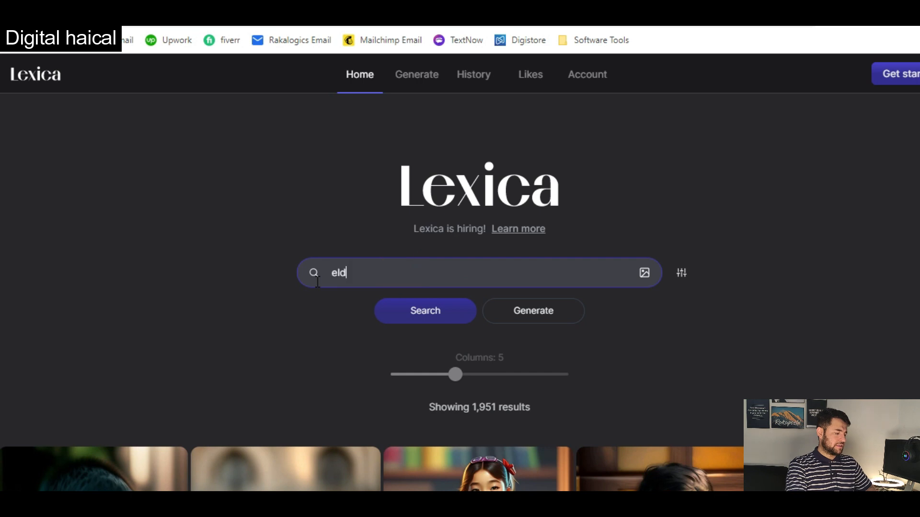
type("er person")
key("Return")
scroll(318, 287, "down", 5)
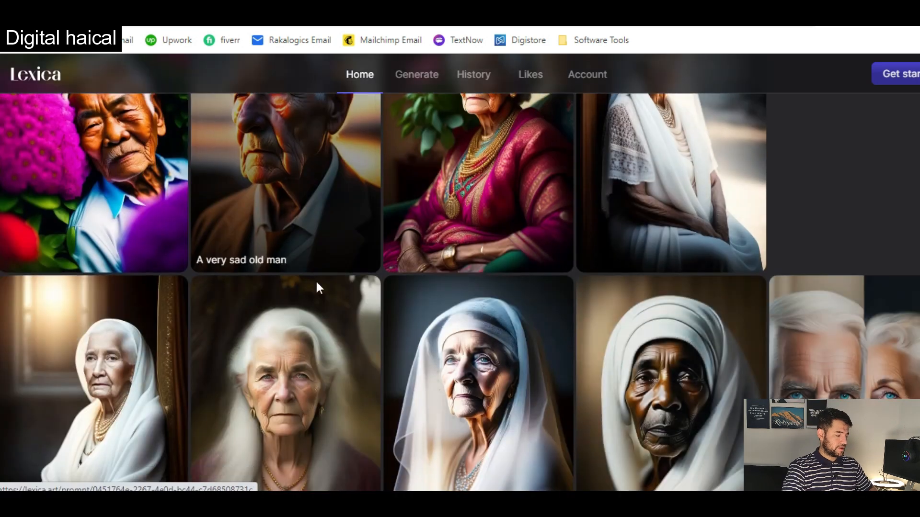
Open the image of the elderly soldier in a brown cap and download it.
scroll(318, 288, "up", 3)
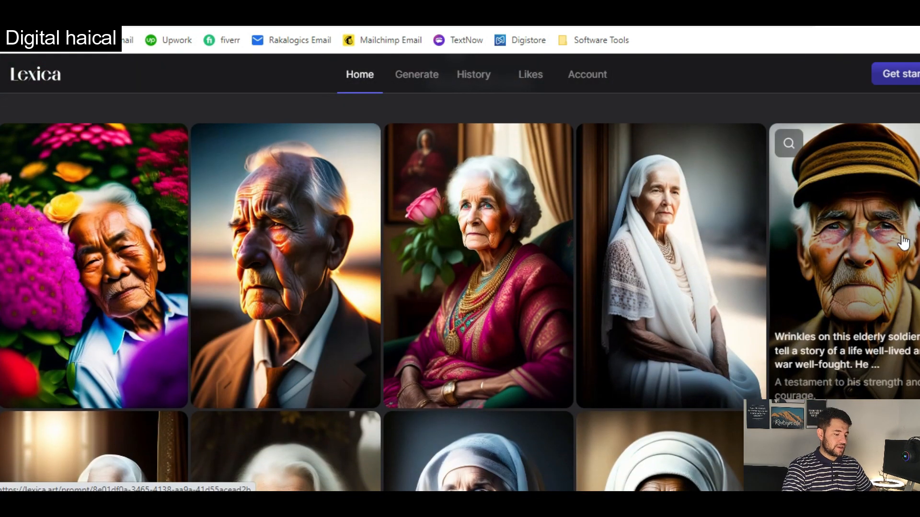
left_click(868, 217)
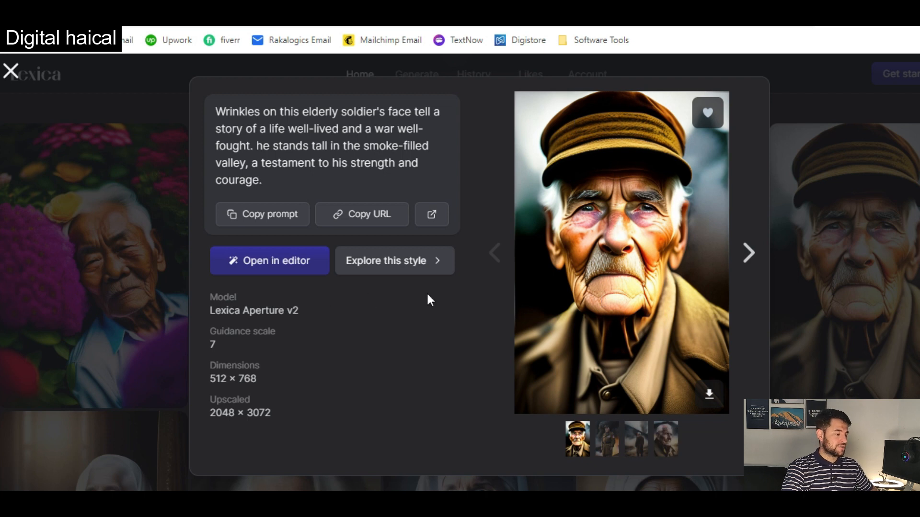
left_click(709, 397)
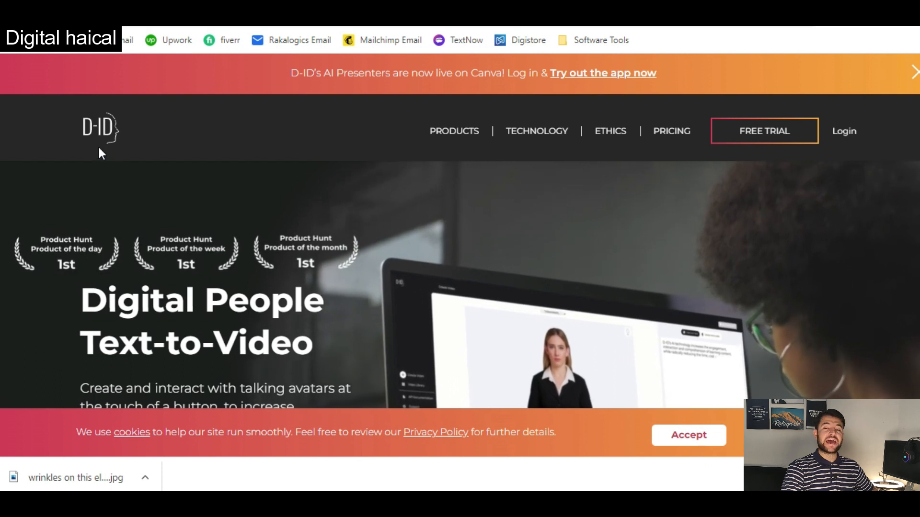
On the D-ID website, enter the Creative Reality Studio trial and start a new video.
scroll(410, 316, "down", 5)
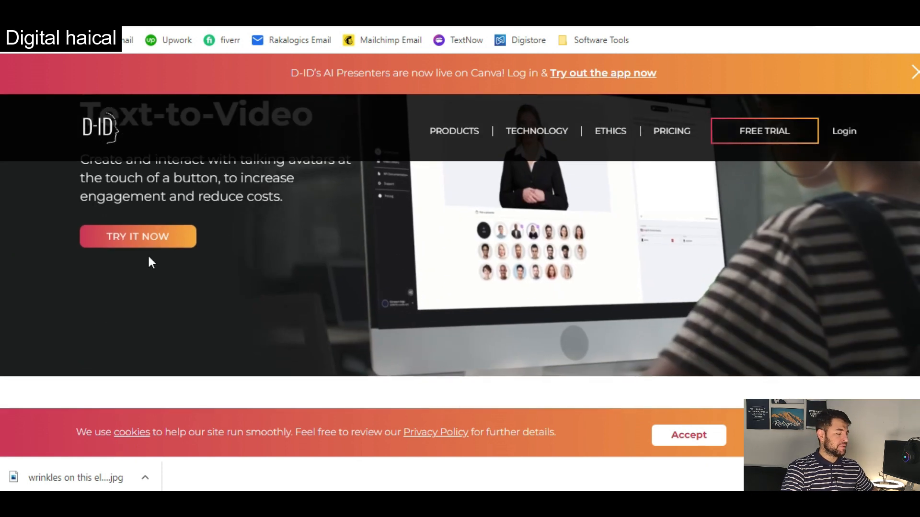
left_click(125, 239)
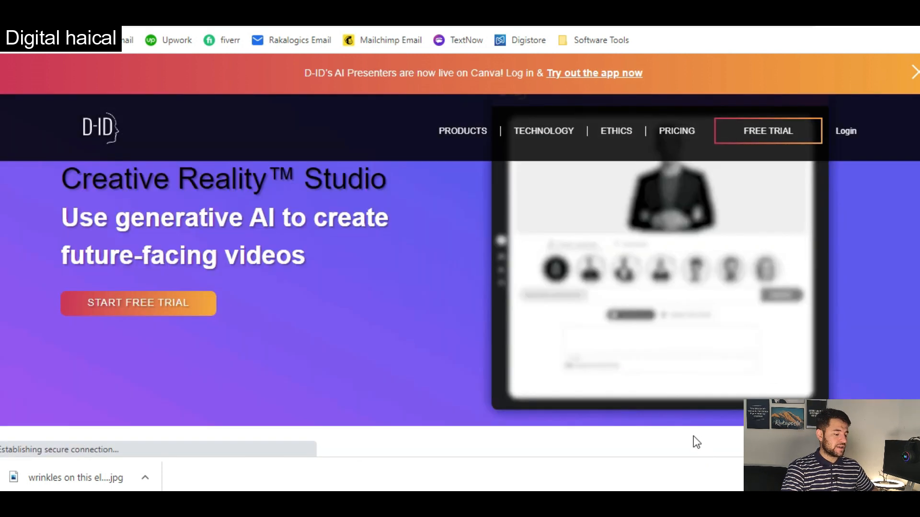
scroll(465, 303, "down", 10)
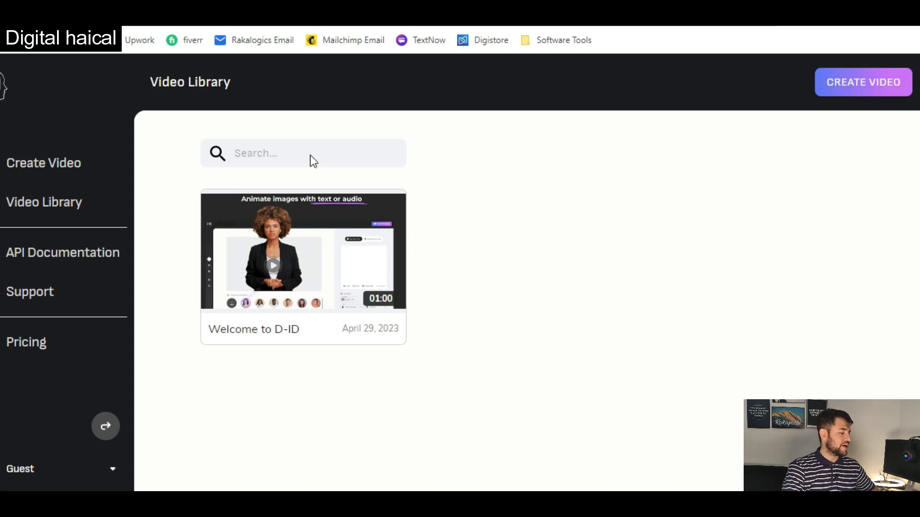
left_click(855, 91)
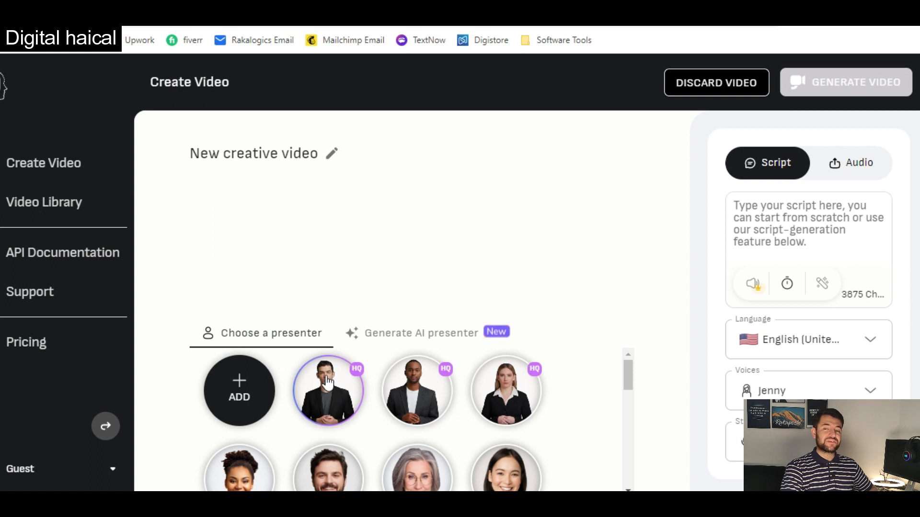
Examine the photo requirements for a custom presenter, the stock presenters and the AI presenter generator.
mouse_move(234, 403)
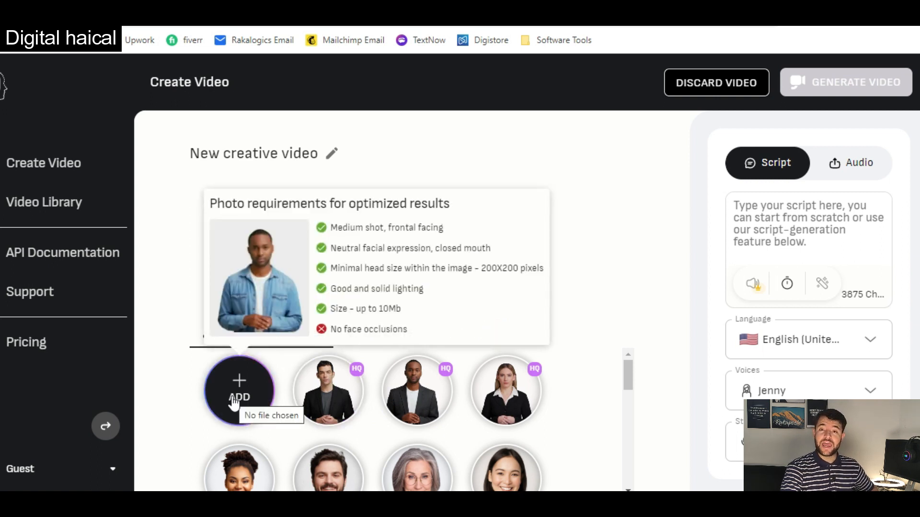
scroll(576, 364, "down", 2)
scroll(576, 364, "up", 2)
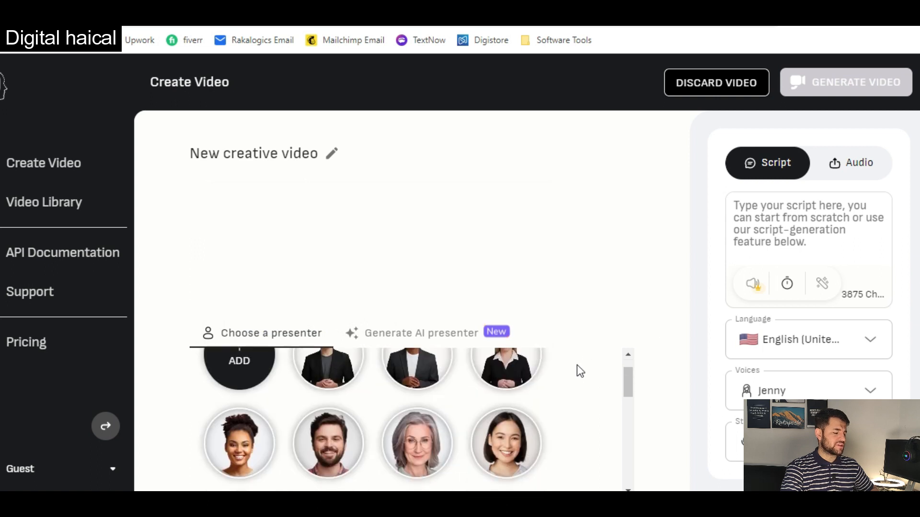
left_click(401, 342)
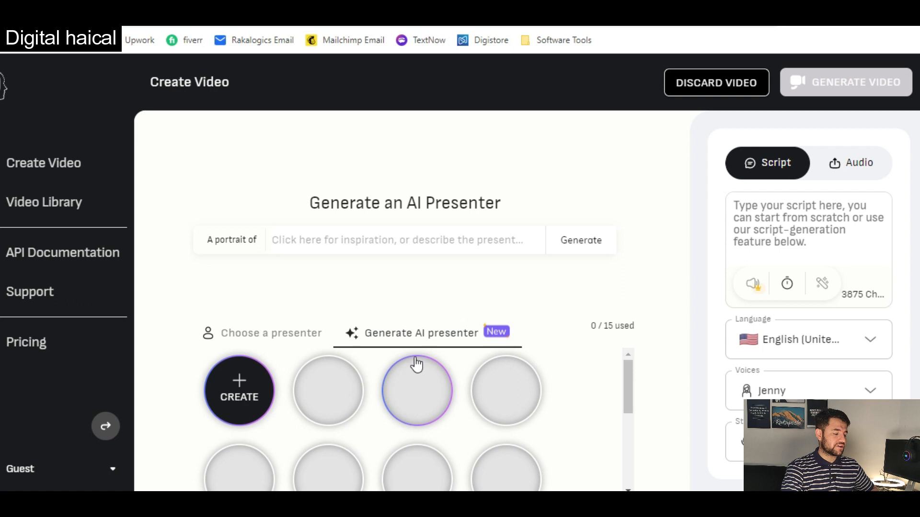
scroll(375, 406, "down", 1)
scroll(377, 408, "up", 1)
left_click(241, 337)
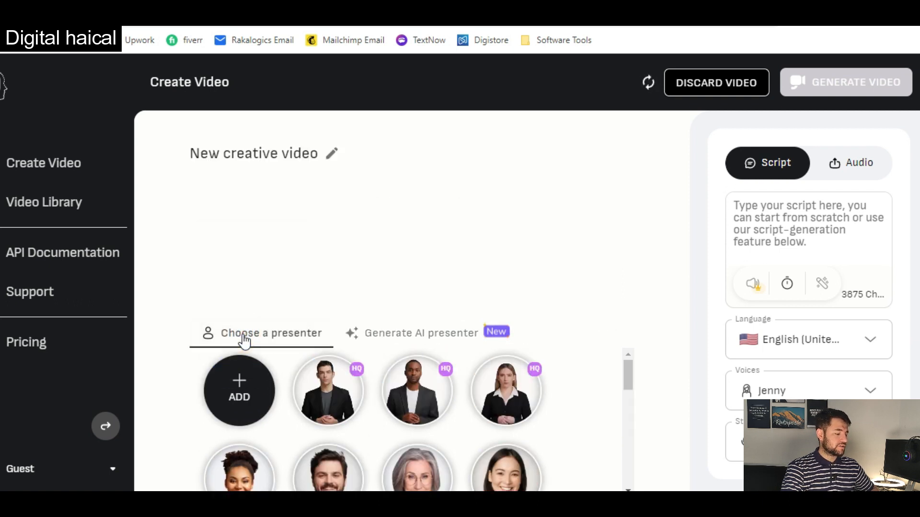
Add the downloaded elderly soldier image from the Downloads folder as the video's presenter.
mouse_move(241, 385)
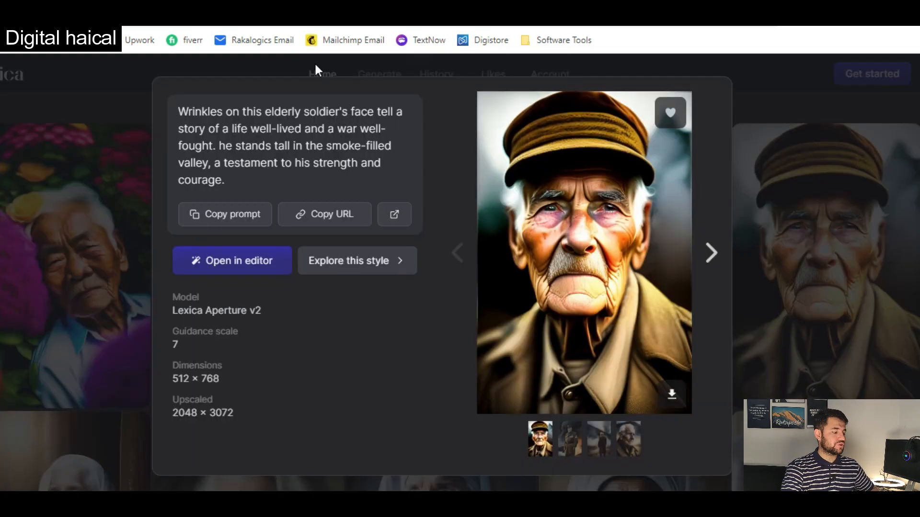
left_click(4, 268)
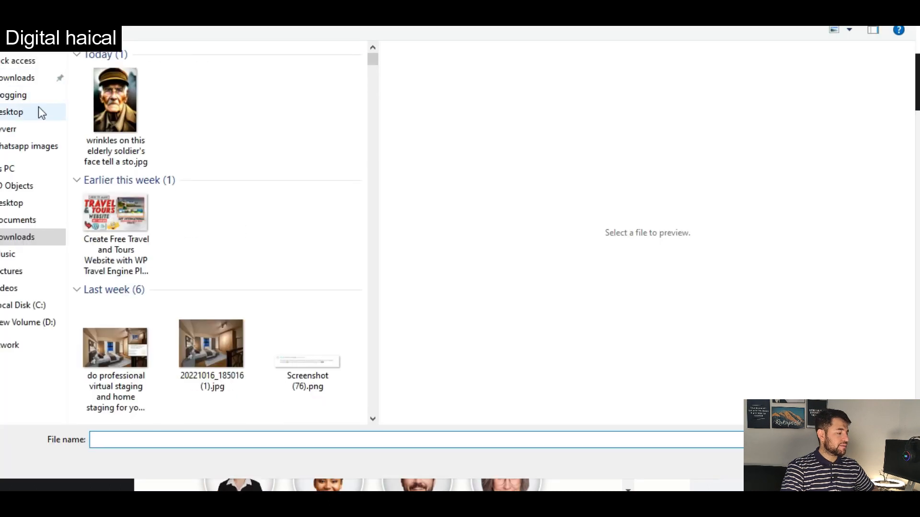
left_click(123, 116)
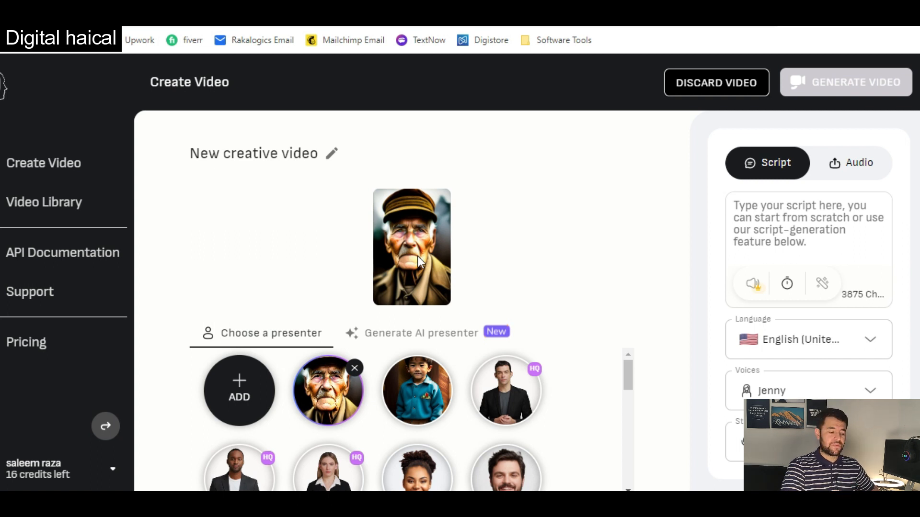
left_click(841, 164)
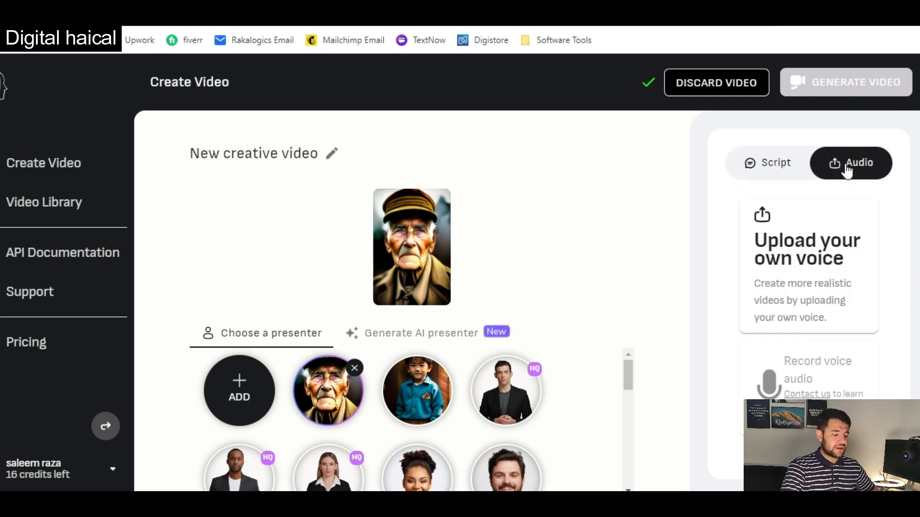
left_click(811, 243)
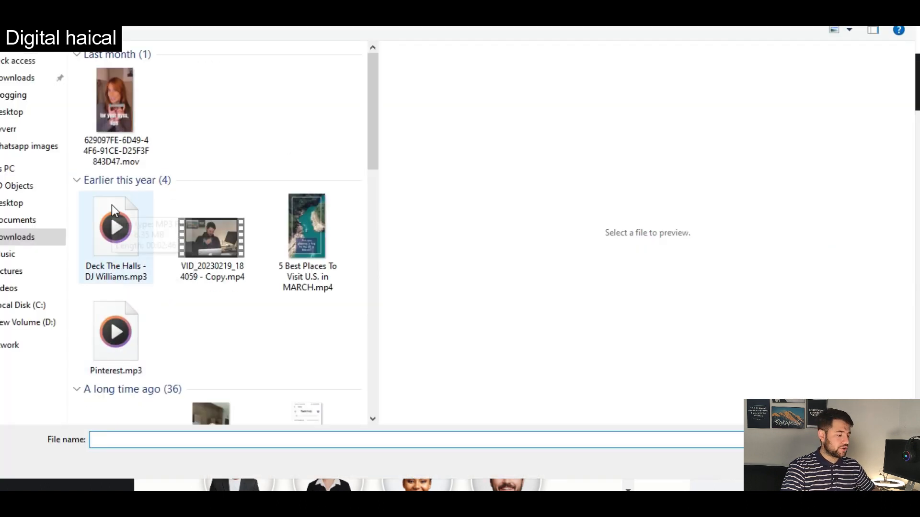
left_click(869, 461)
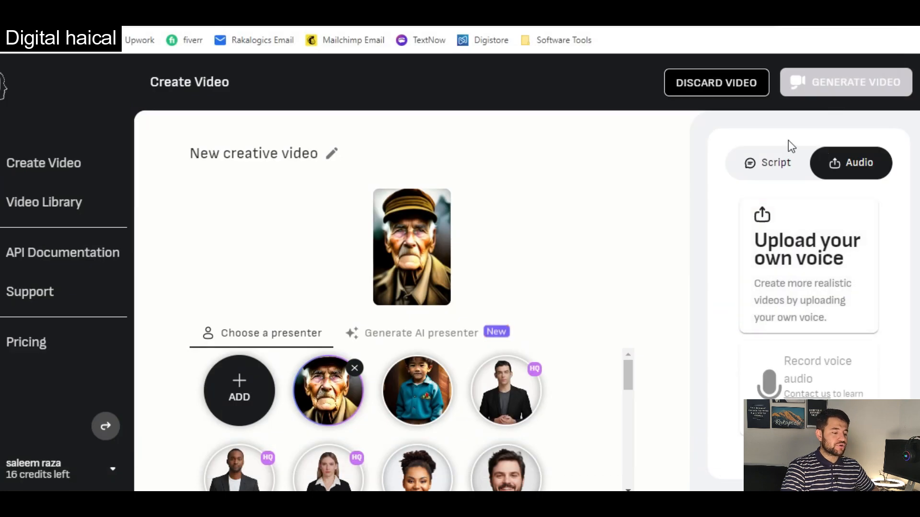
Enter the motivational quote "Just one small positive thought in the morning can change your whole day" as the presenter's script.
left_click(774, 165)
left_click(779, 229)
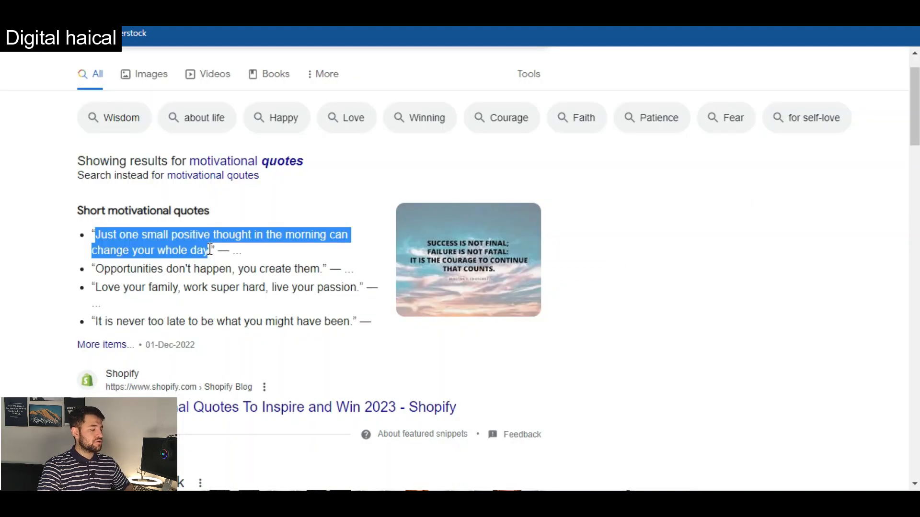
key("alt+Tab")
left_click(785, 221)
type("Just one small positive thought in the morning can change your whole day")
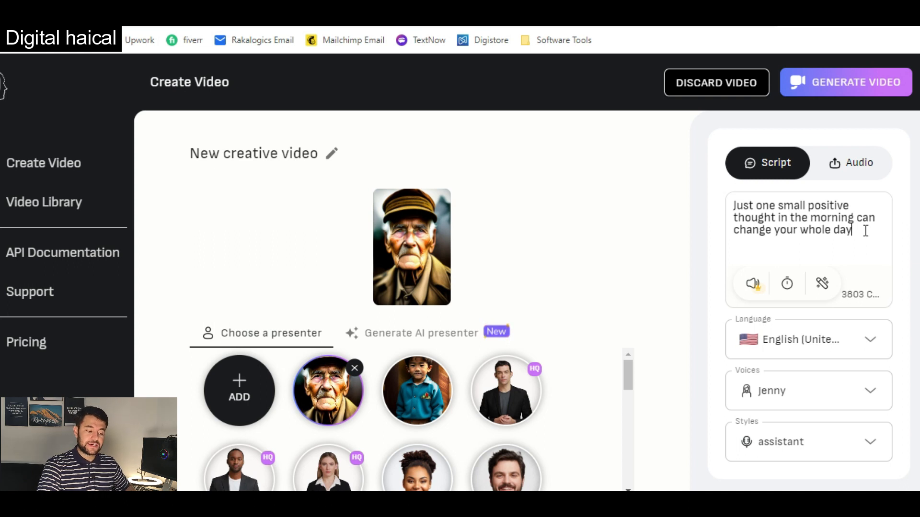
Set the script's spoken language to Urdu (Pakistan).
left_click(872, 341)
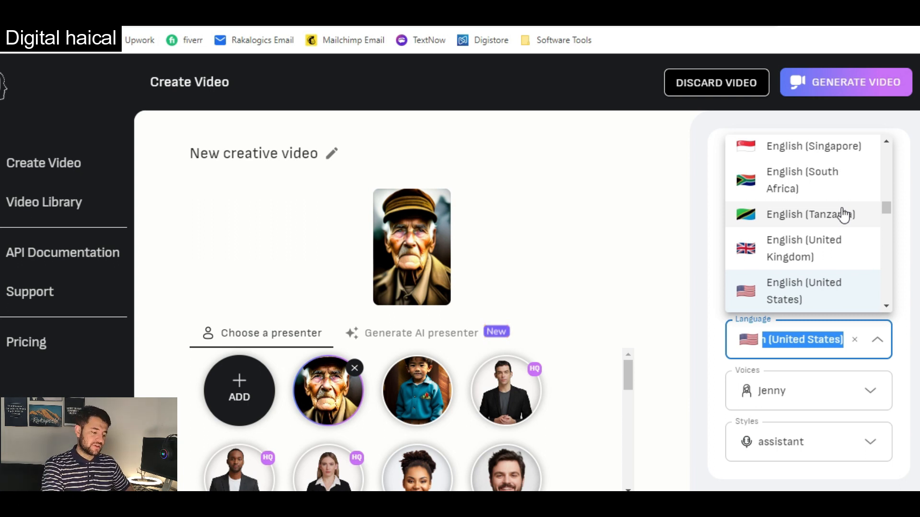
type("pakis")
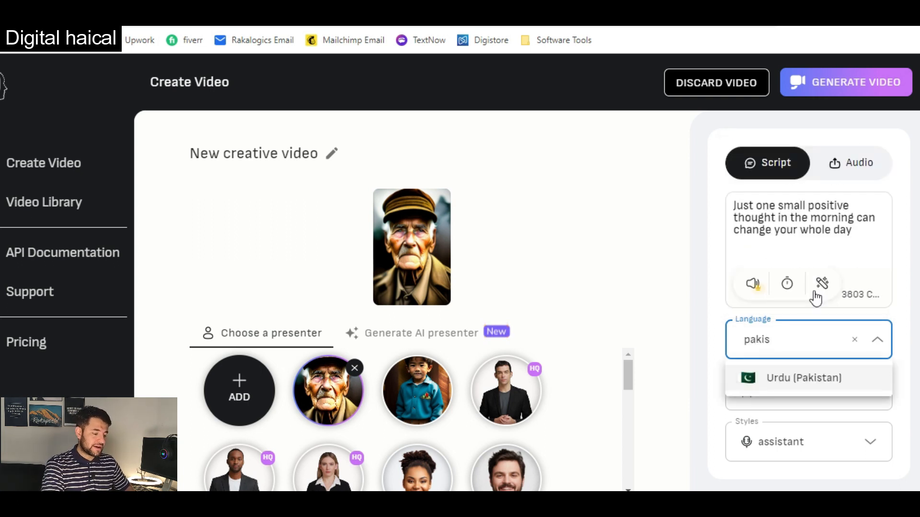
left_click(805, 390)
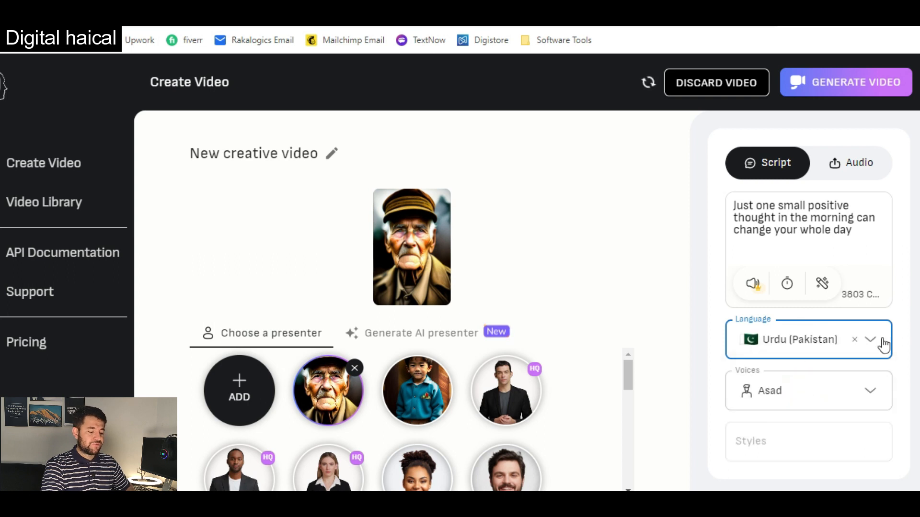
Switch the script's spoken language back to English (United States).
left_click_drag(827, 335, 842, 325)
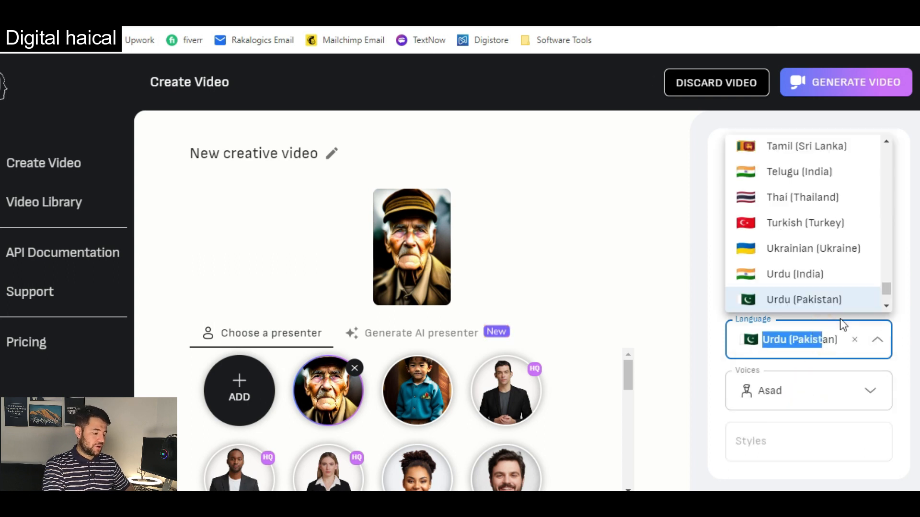
type("unit")
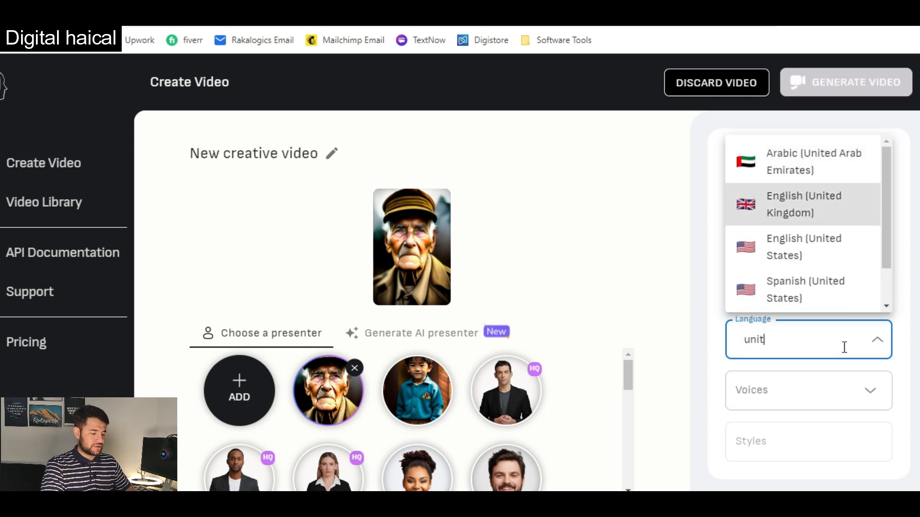
key("Down")
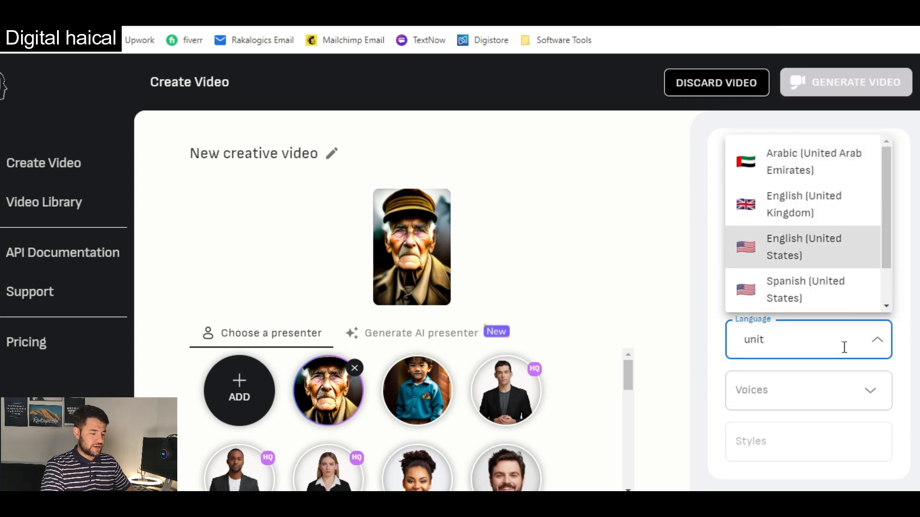
key("Return")
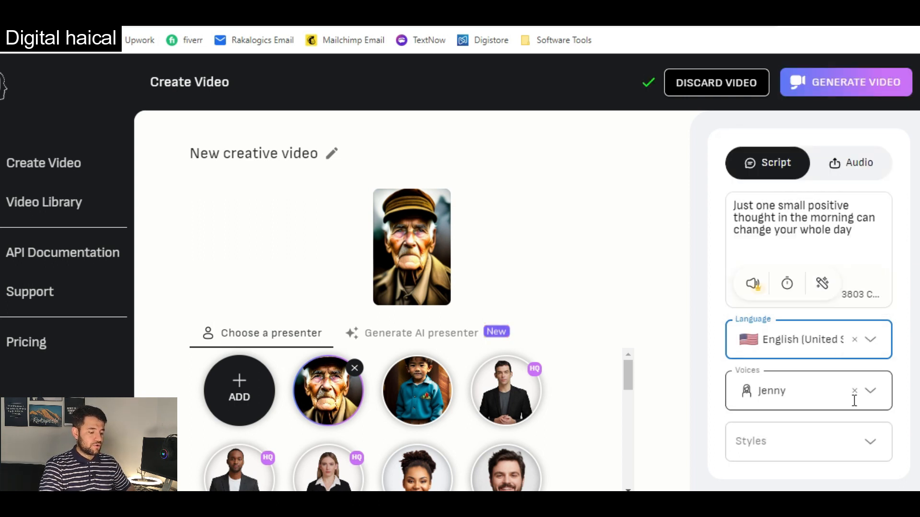
Look through the female and male voices and choose the male voice Jacob for the presenter.
left_click(873, 391)
scroll(812, 325, "down", 2)
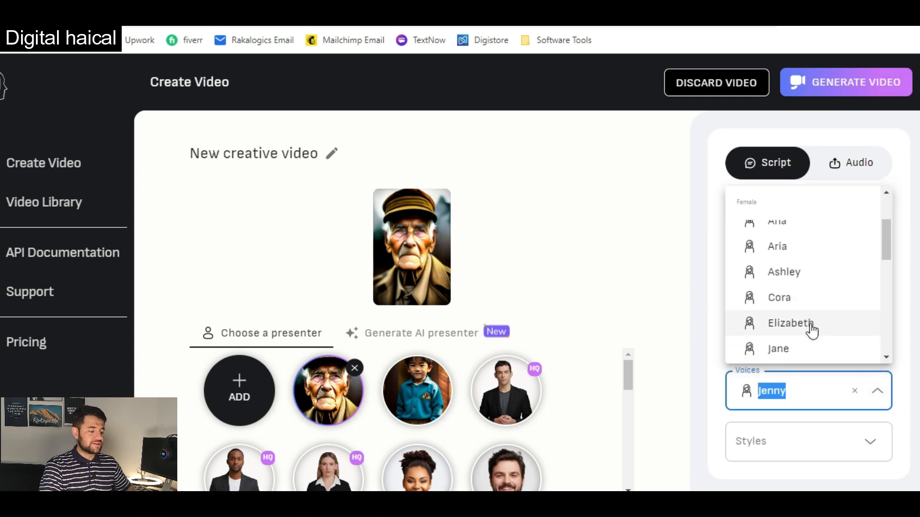
scroll(812, 331, "down", 2)
scroll(812, 330, "up", 4)
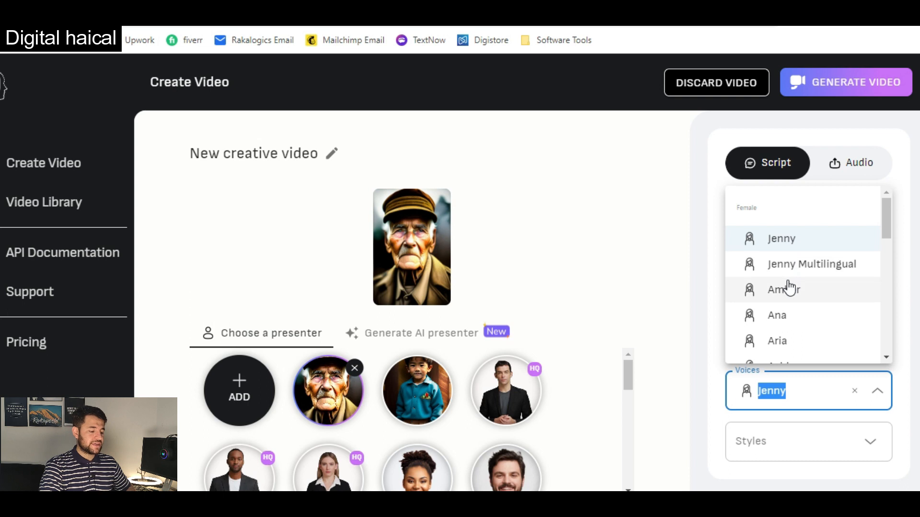
scroll(828, 316, "down", 3)
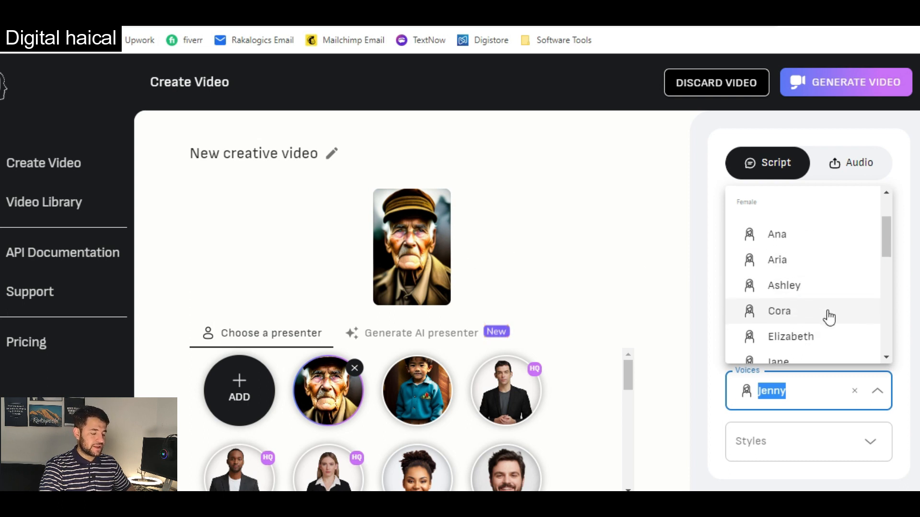
scroll(813, 293, "down", 1)
scroll(814, 293, "down", 5)
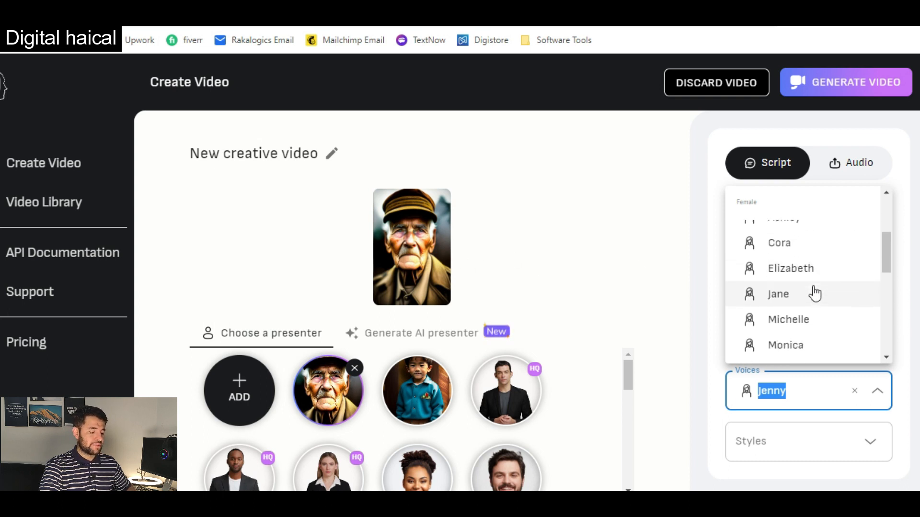
scroll(814, 293, "down", 3)
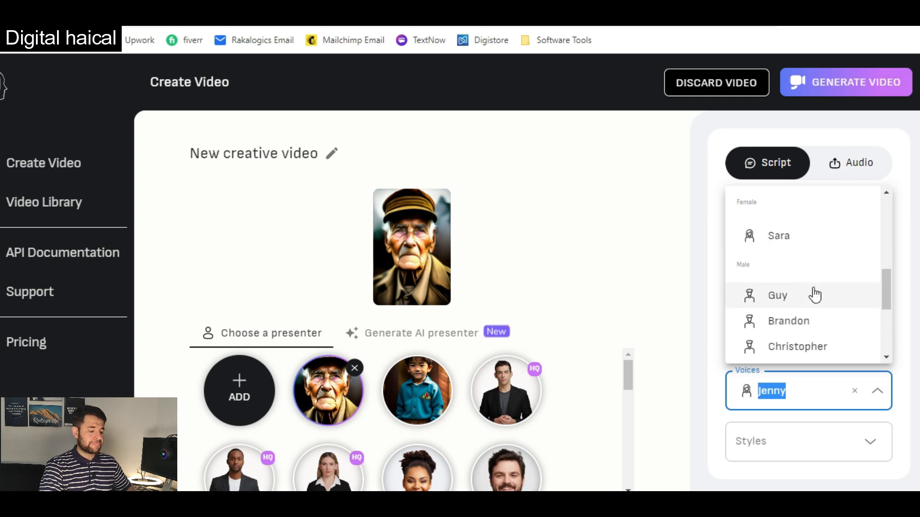
scroll(776, 292, "down", 2)
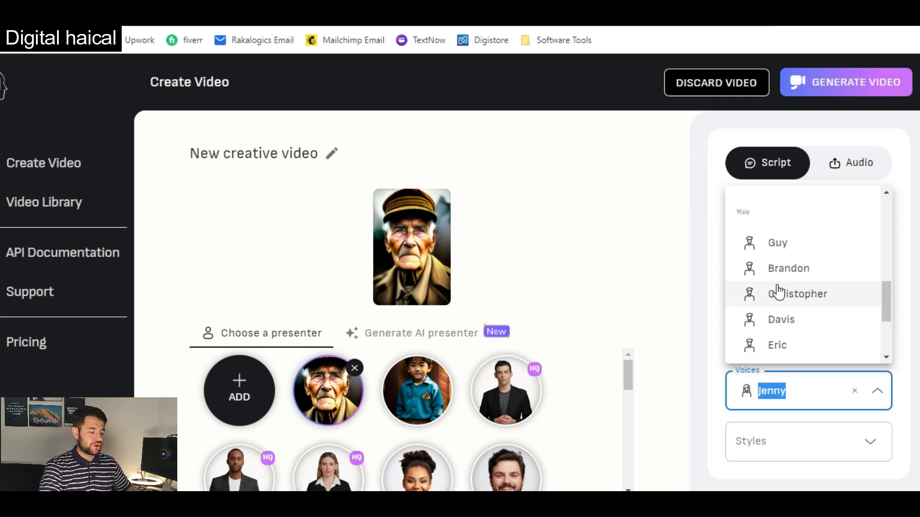
scroll(778, 292, "down", 2)
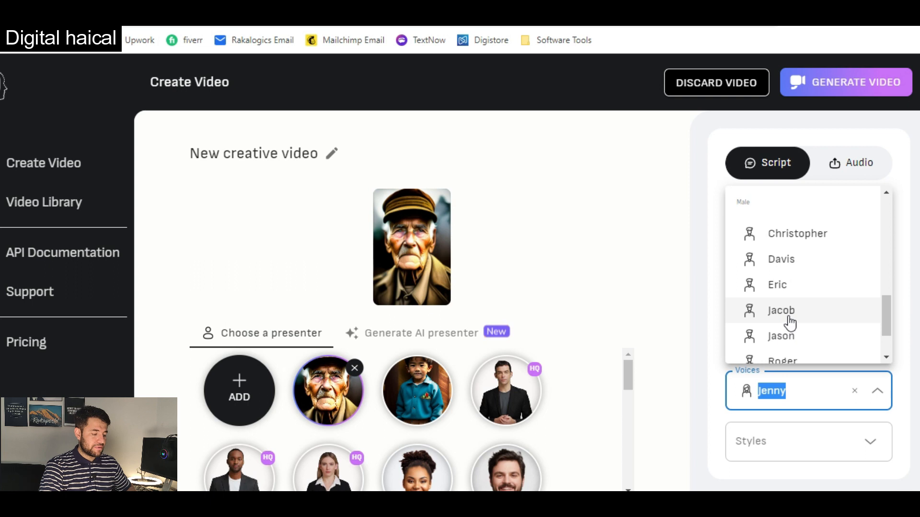
left_click(788, 312)
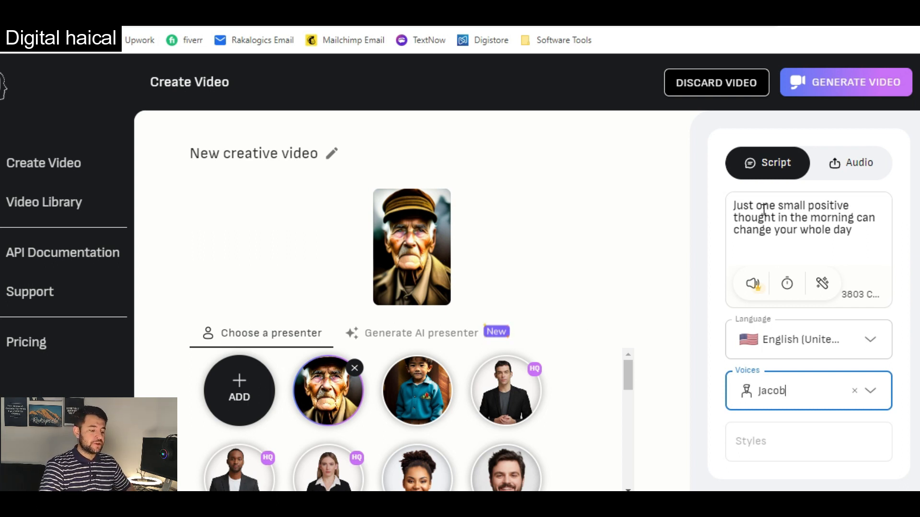
Generate the talking soldier video for 1 credit and play the new clip from the video library.
left_click(875, 91)
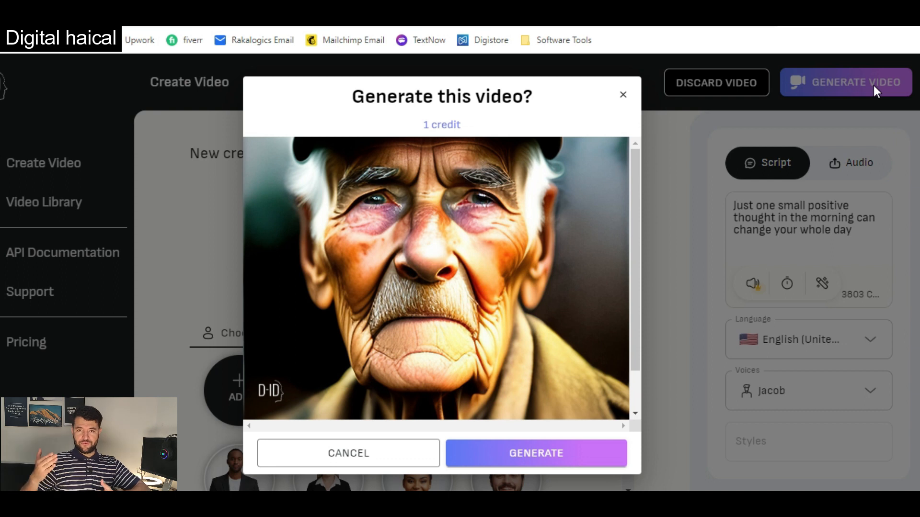
left_click(538, 458)
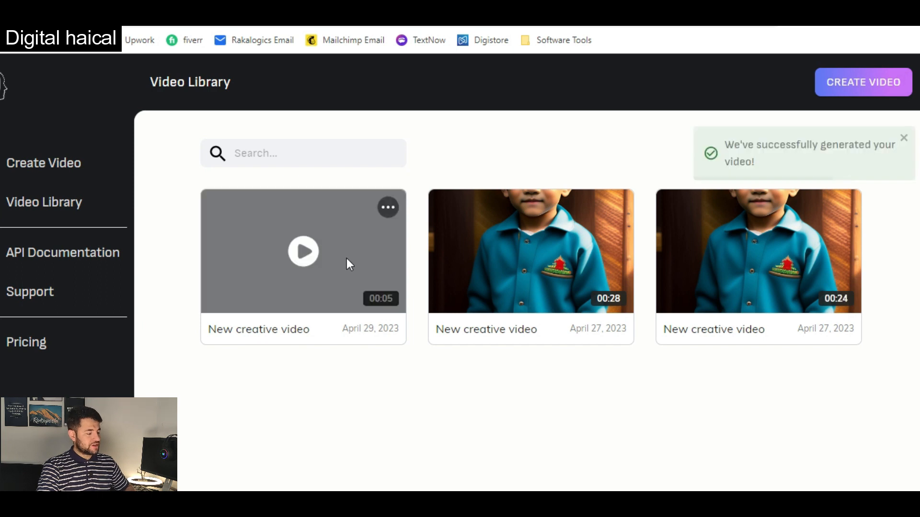
left_click(303, 253)
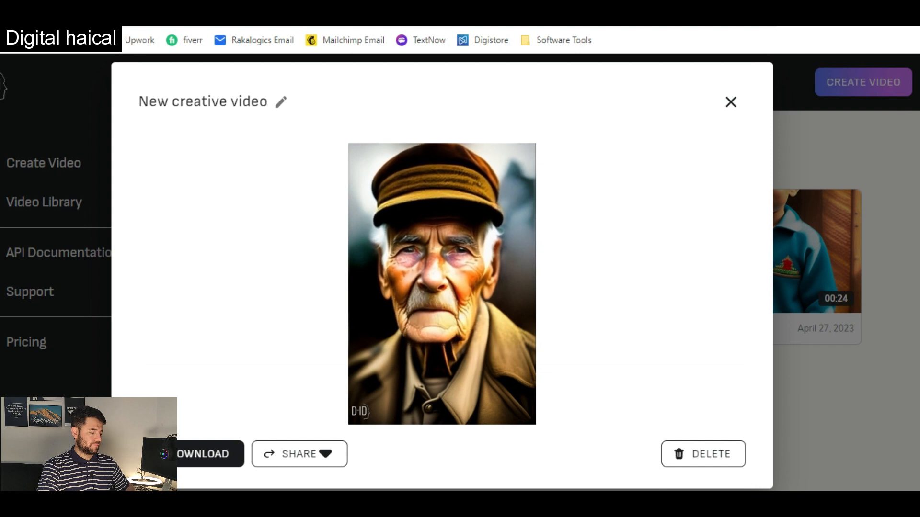
left_click(152, 391)
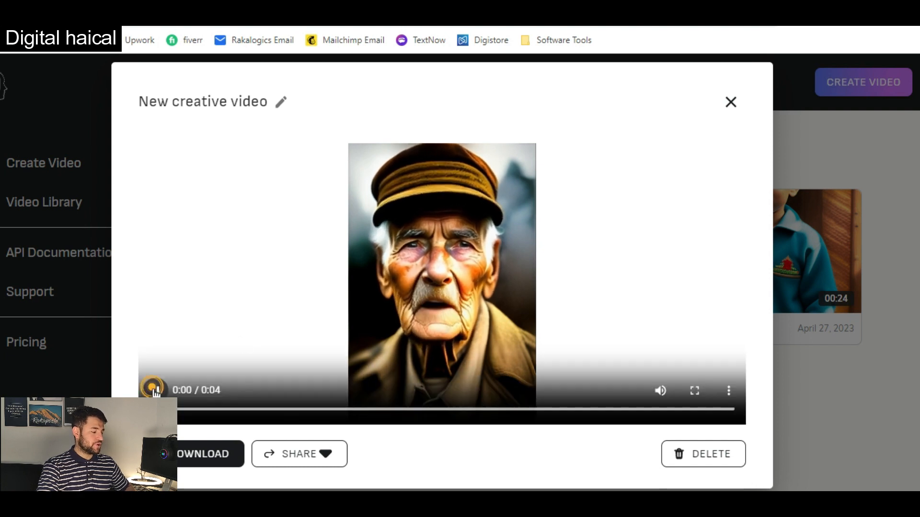